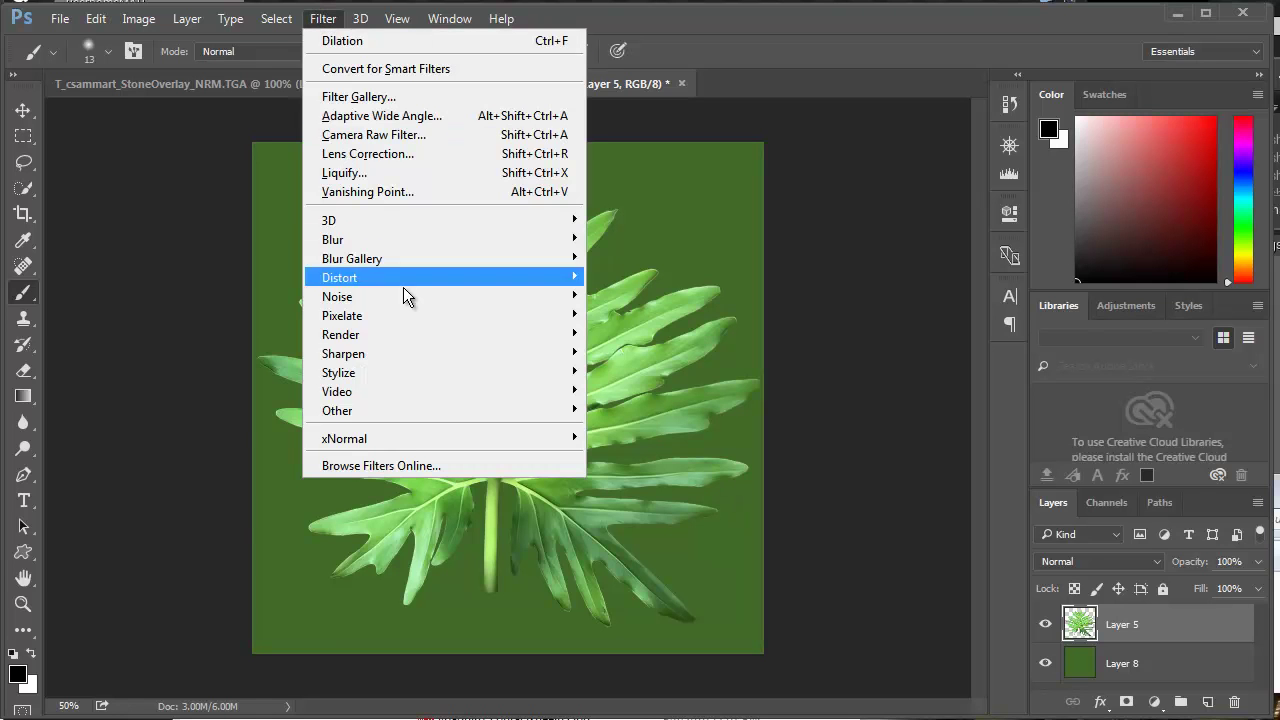
Step: Close the xNormal filter submenu and switch to the Substance Painter Padding documentation page
mouse_move(414, 443)
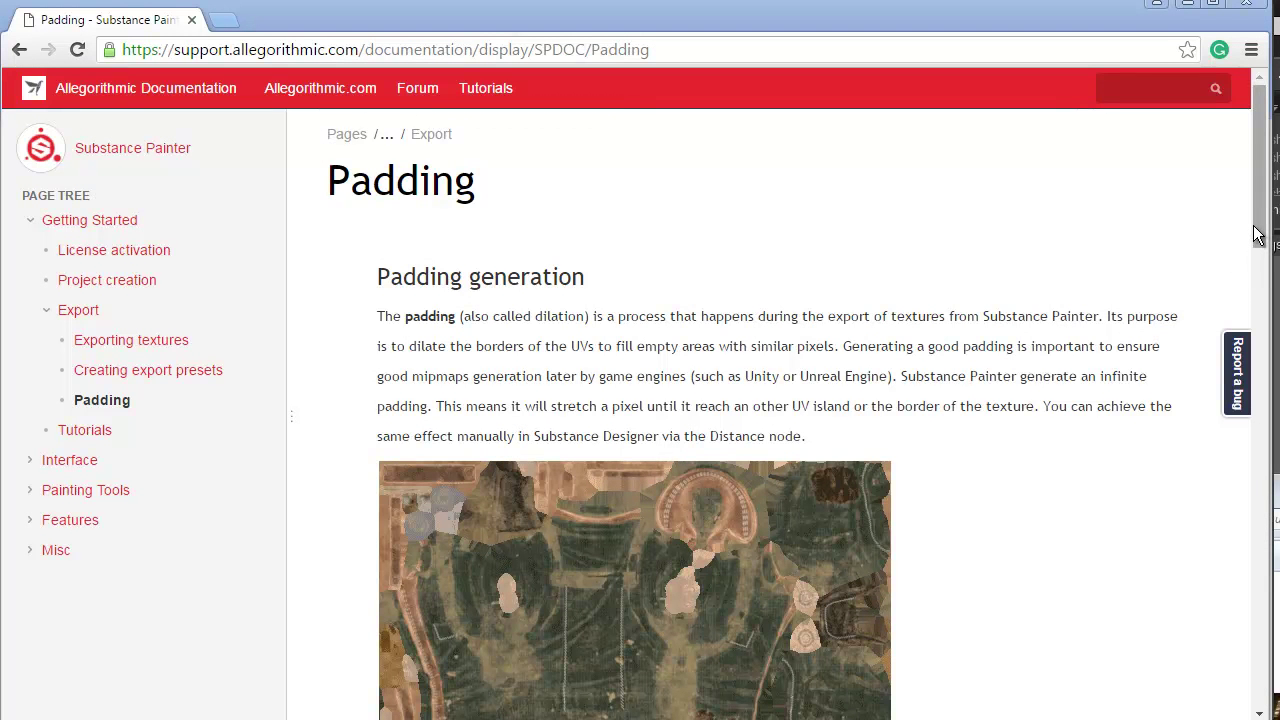
Step: Scroll through the padding and mipmap comparison images, then return to example_dilation.psd in Photoshop
drag(1256, 232, 1251, 309)
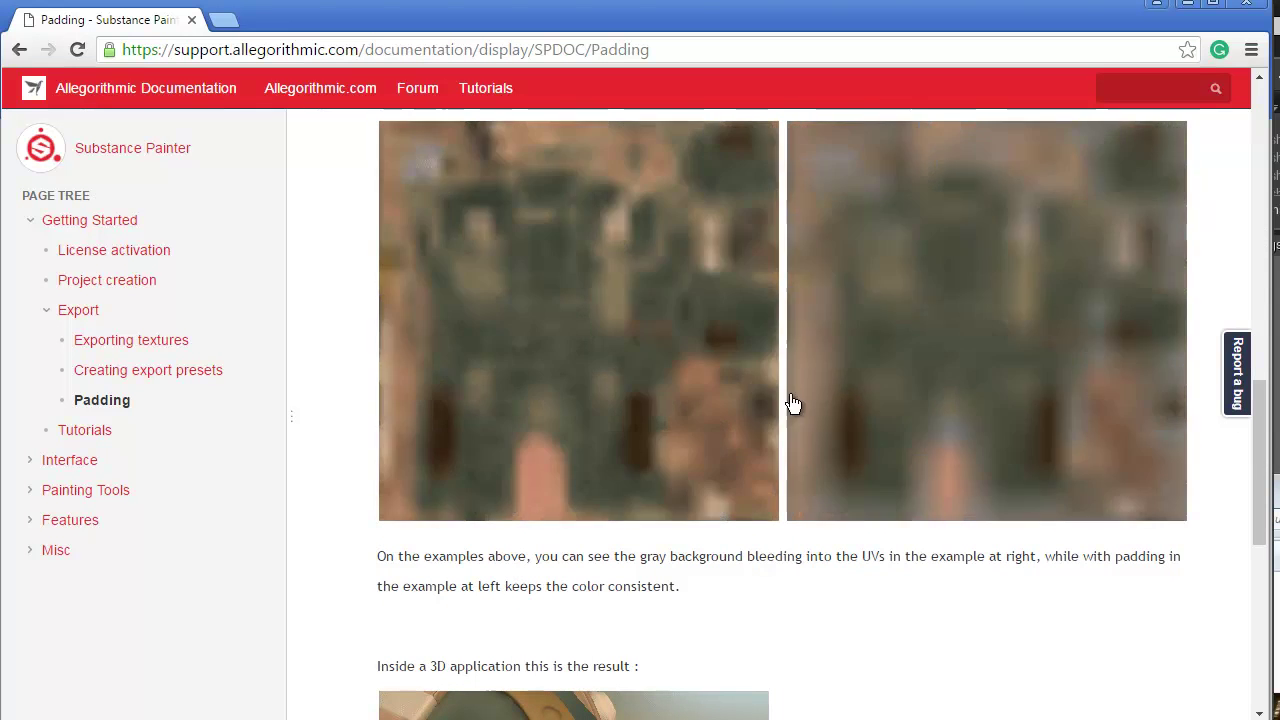
drag(1260, 443, 1260, 551)
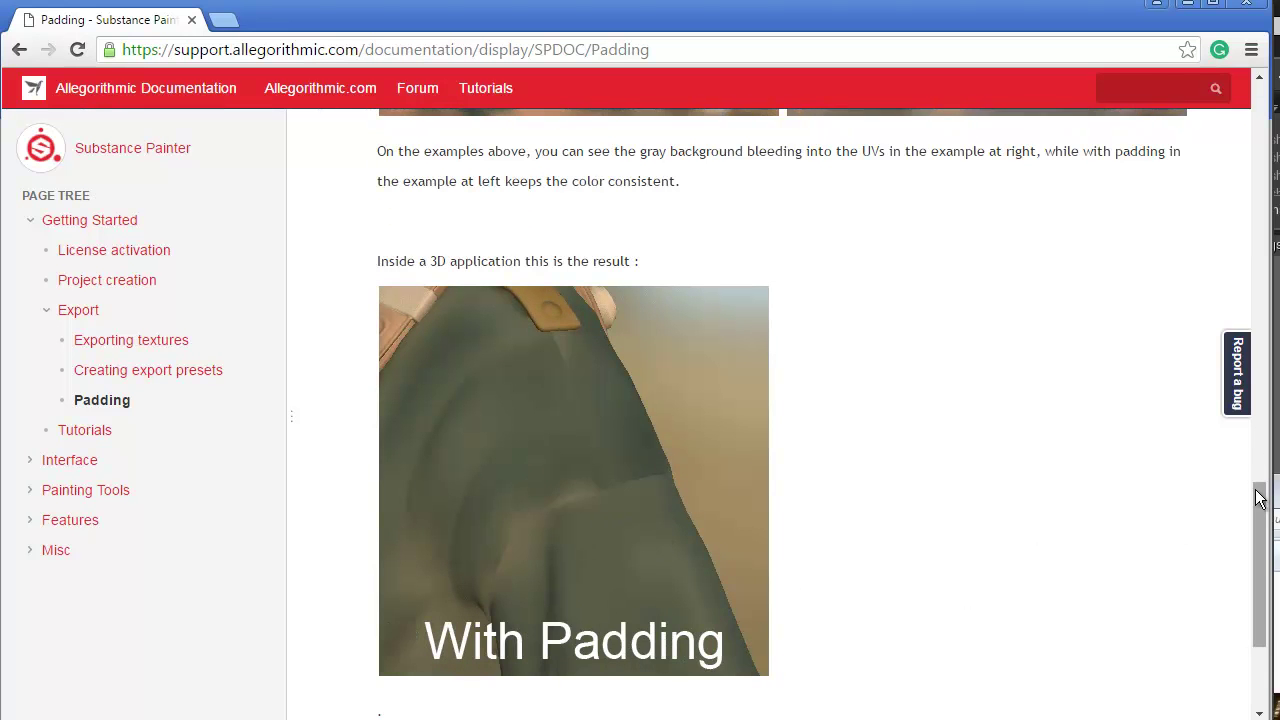
drag(1260, 489, 1258, 380)
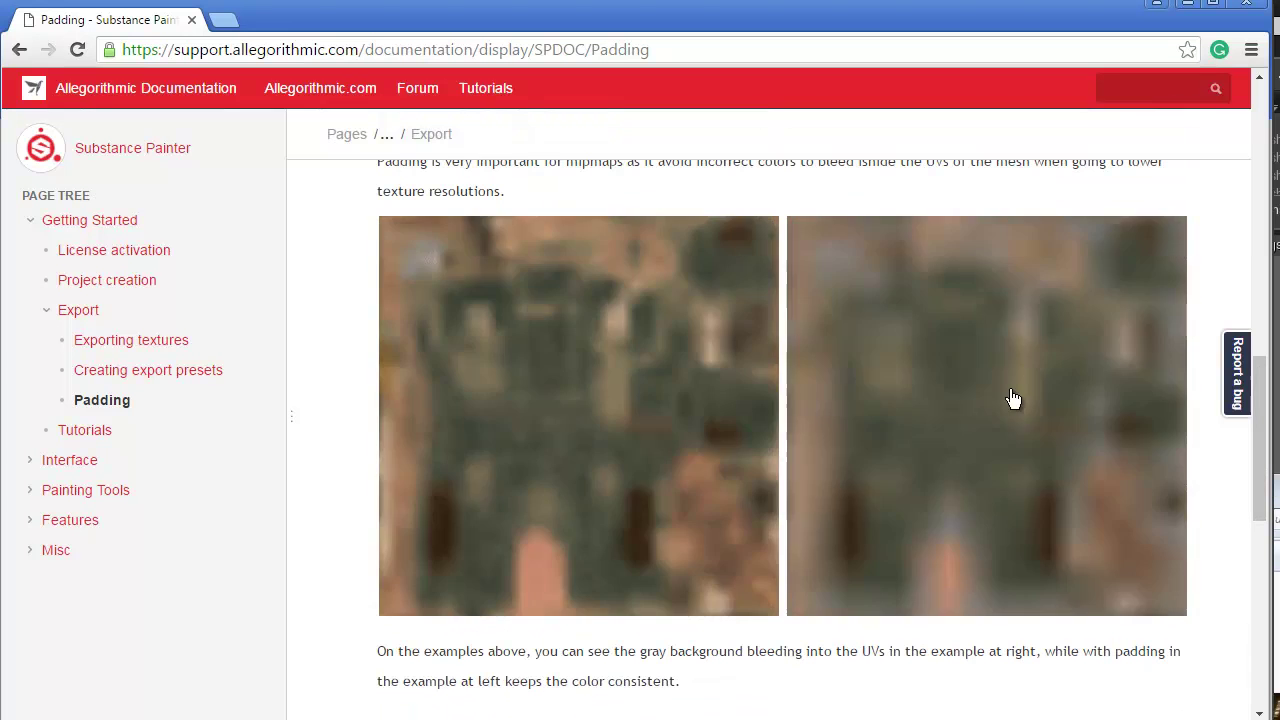
scroll(1260, 434, up, 1)
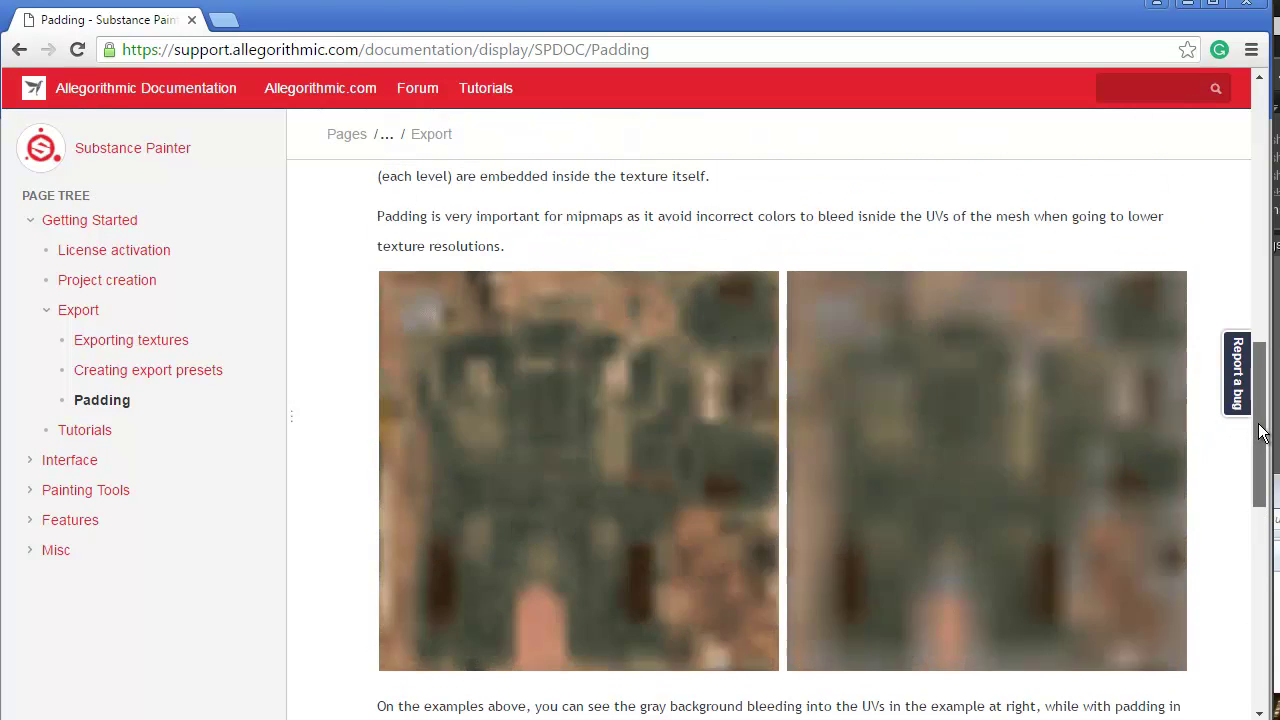
scroll(1262, 434, down, 1)
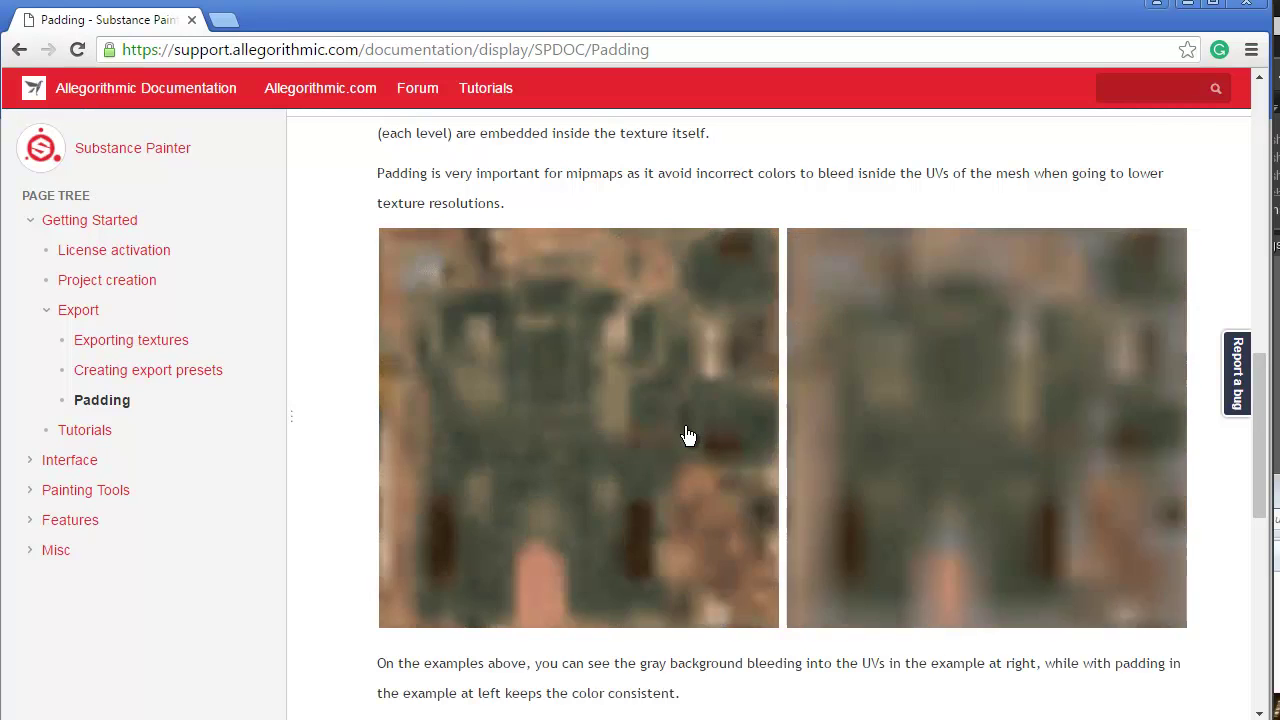
drag(1262, 462, 1255, 572)
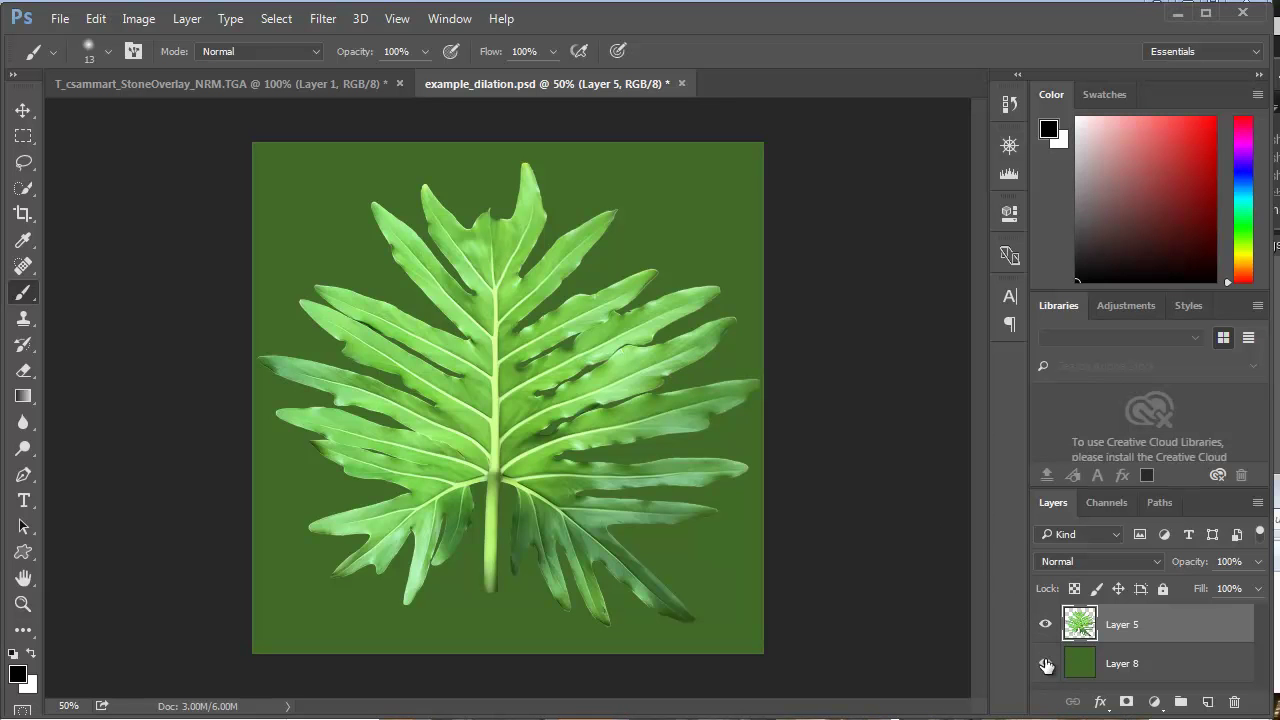
Step: Hide the green Layer 8 background, zoom to 100%, and duplicate Layer 5 as Layer 5 copy
click(1045, 663)
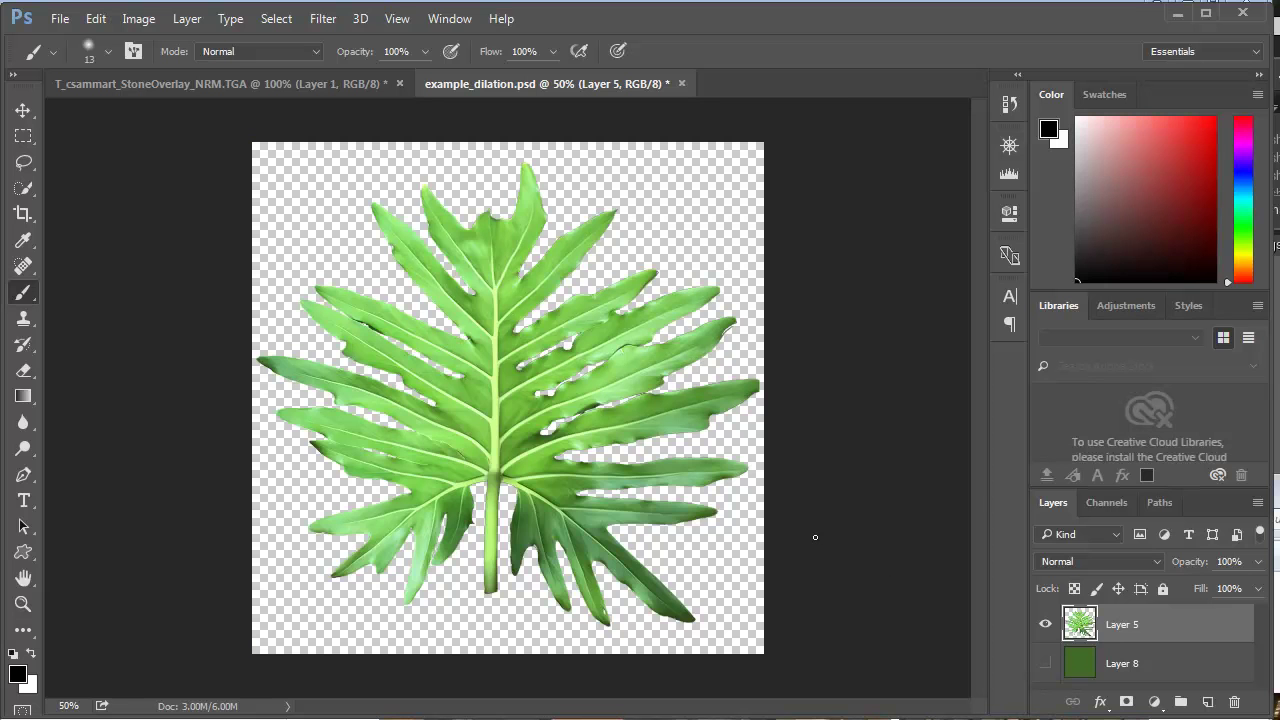
key(ctrl+plus)
key(ctrl+plus)
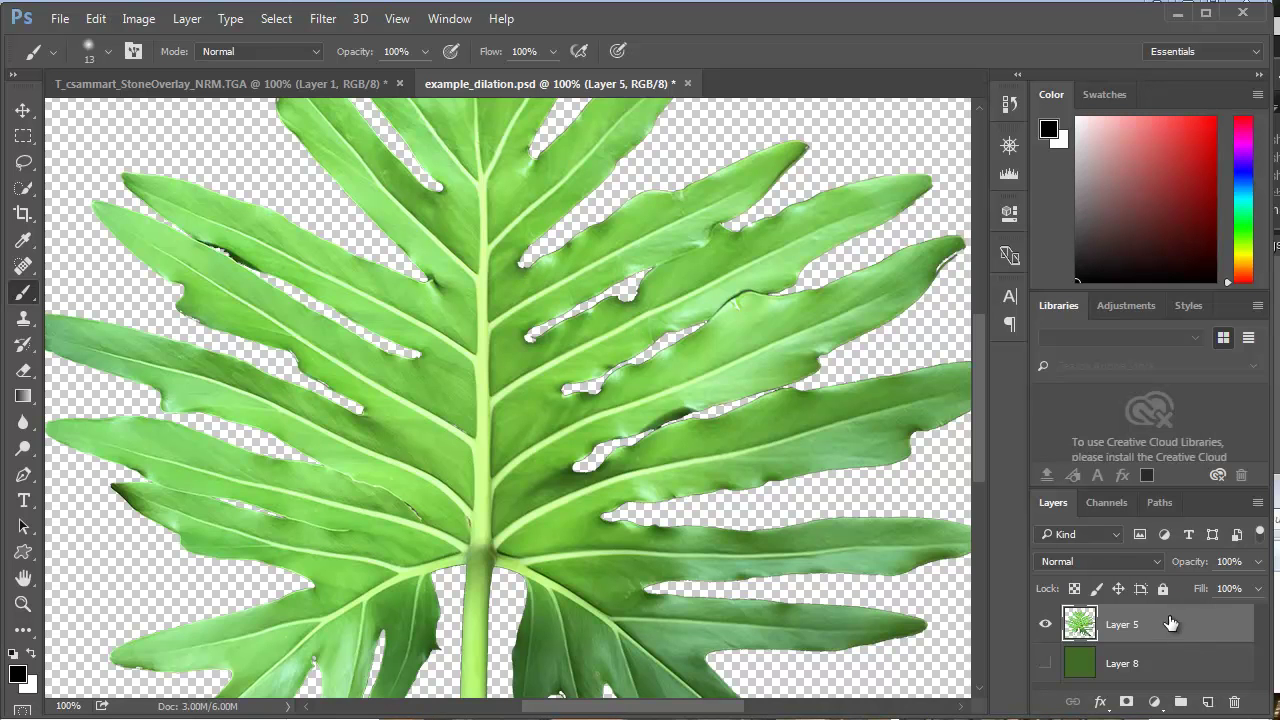
drag(1207, 703, 1207, 703)
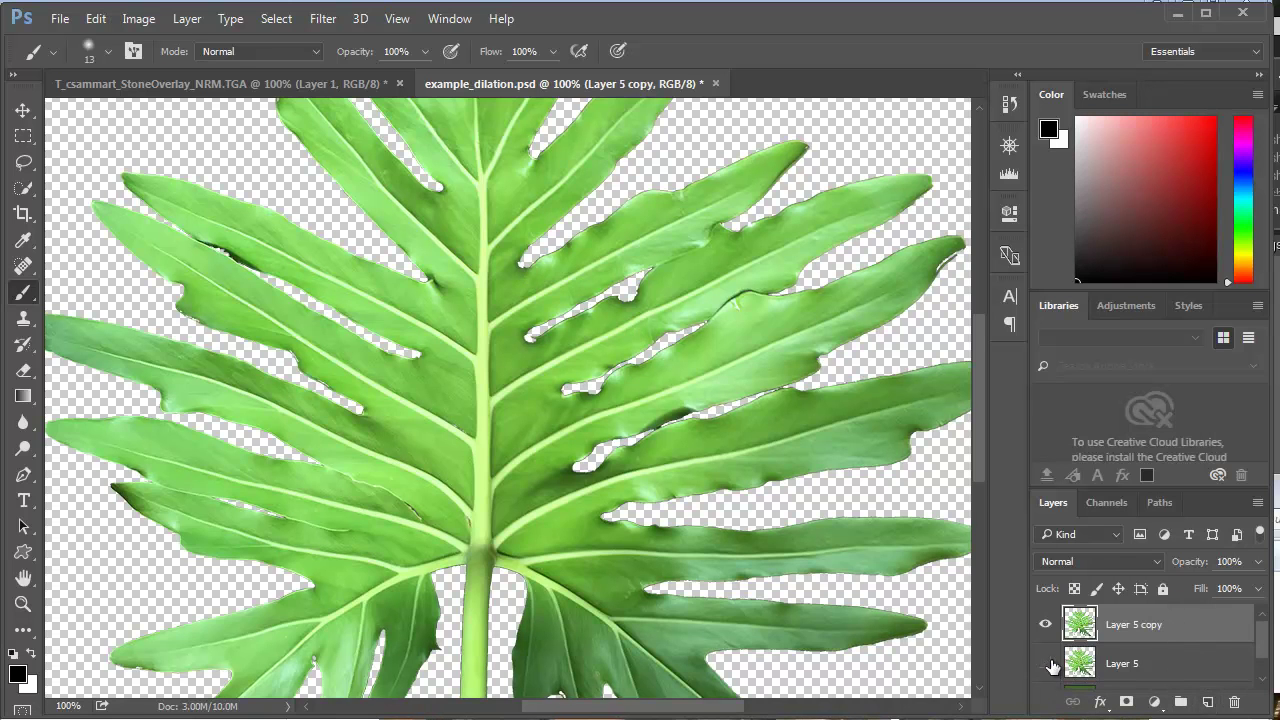
Step: Apply xNormal Dilation to Layer 5 copy with the radius raised from 8 to 16 pixels
click(323, 19)
mouse_move(373, 442)
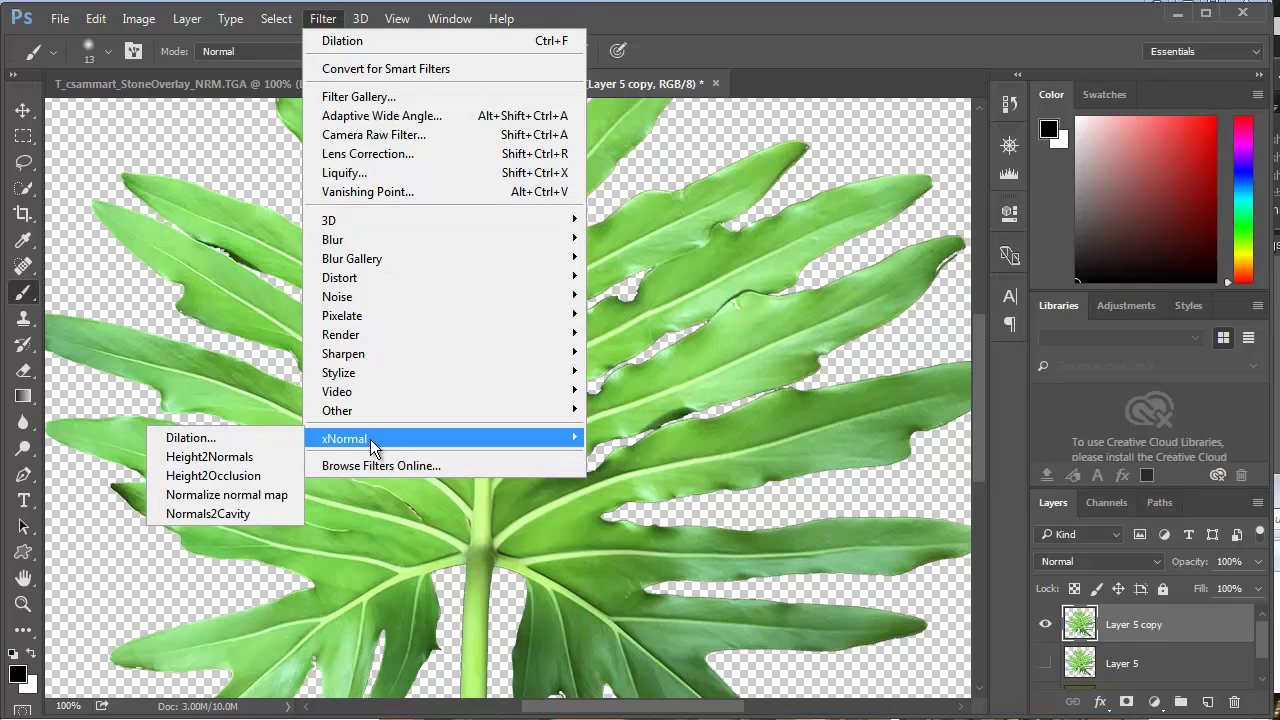
click(238, 436)
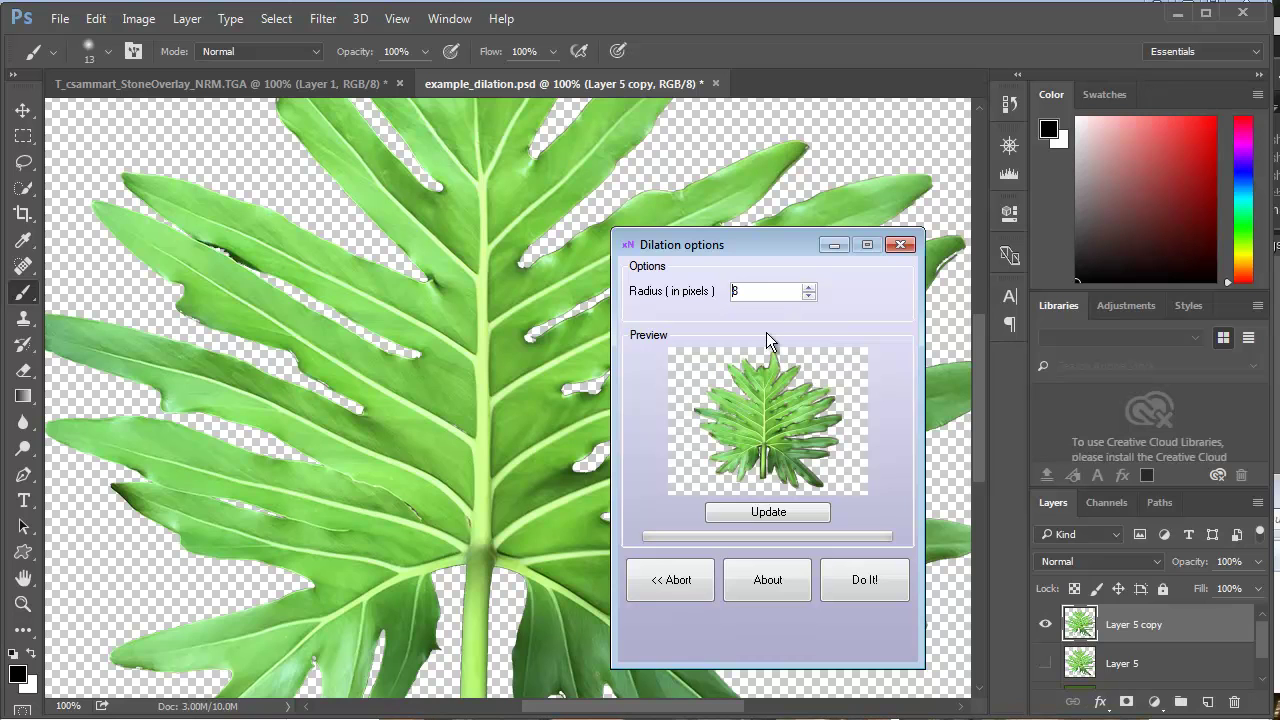
drag(745, 291, 721, 293)
click(753, 512)
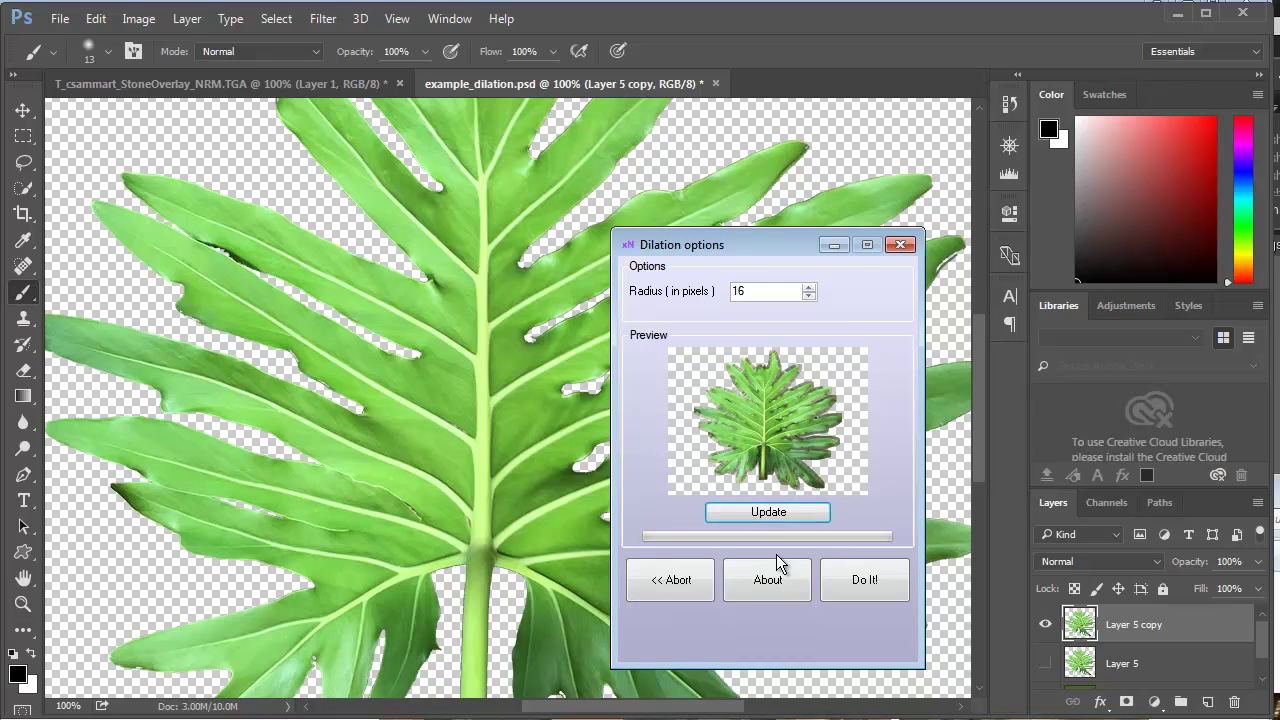
click(860, 588)
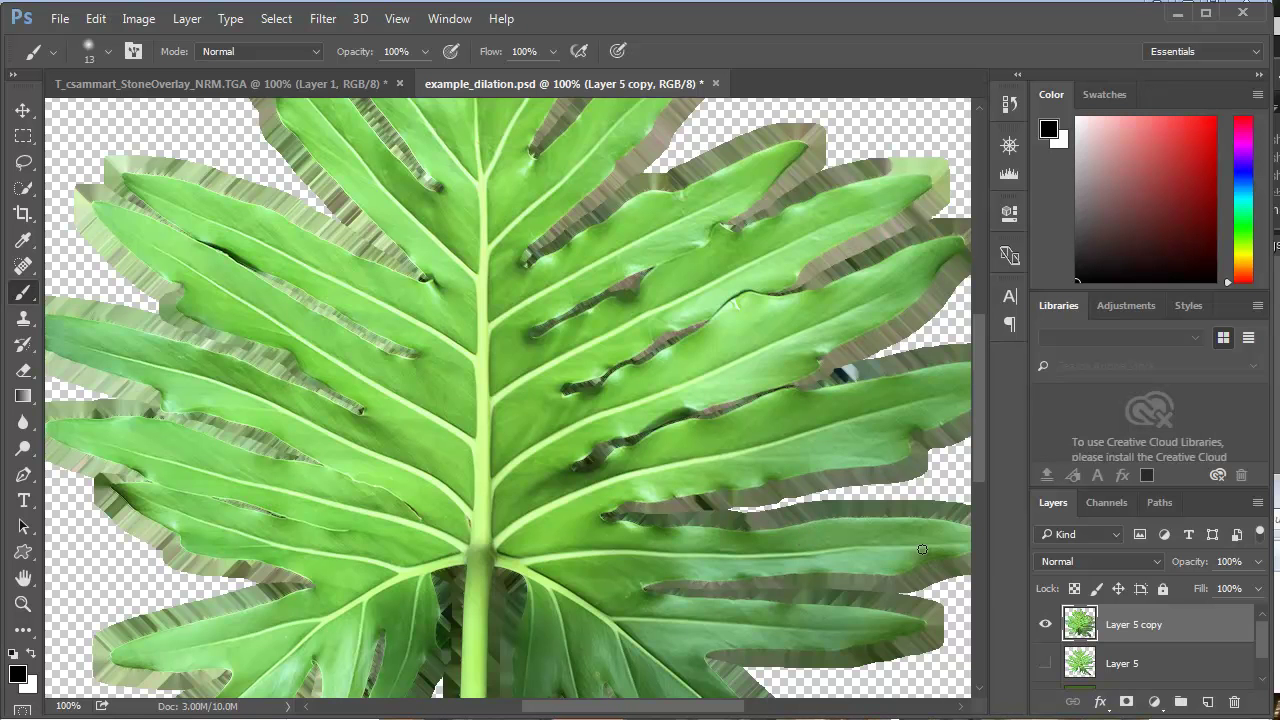
Step: Undo the dilation, select the leaf's pixels on Layer 5 copy, and contract the selection by 2 pixels
key(ctrl+z)
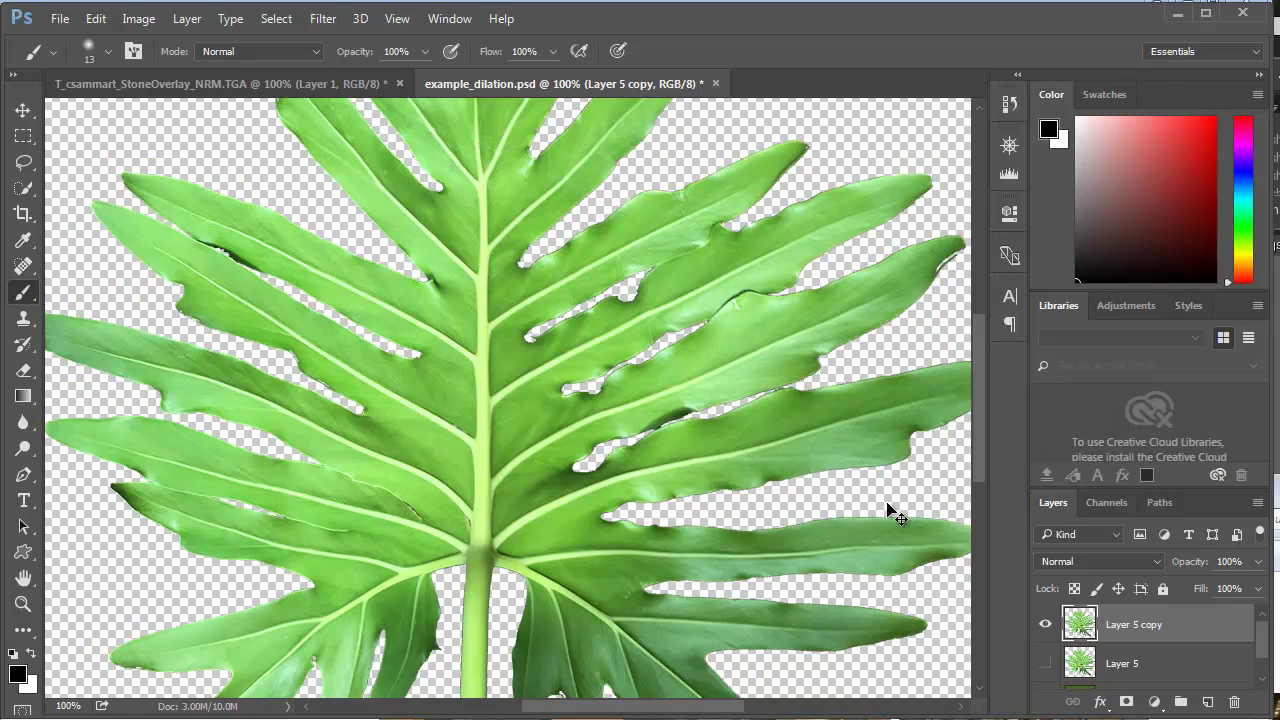
ctrl+click(1086, 623)
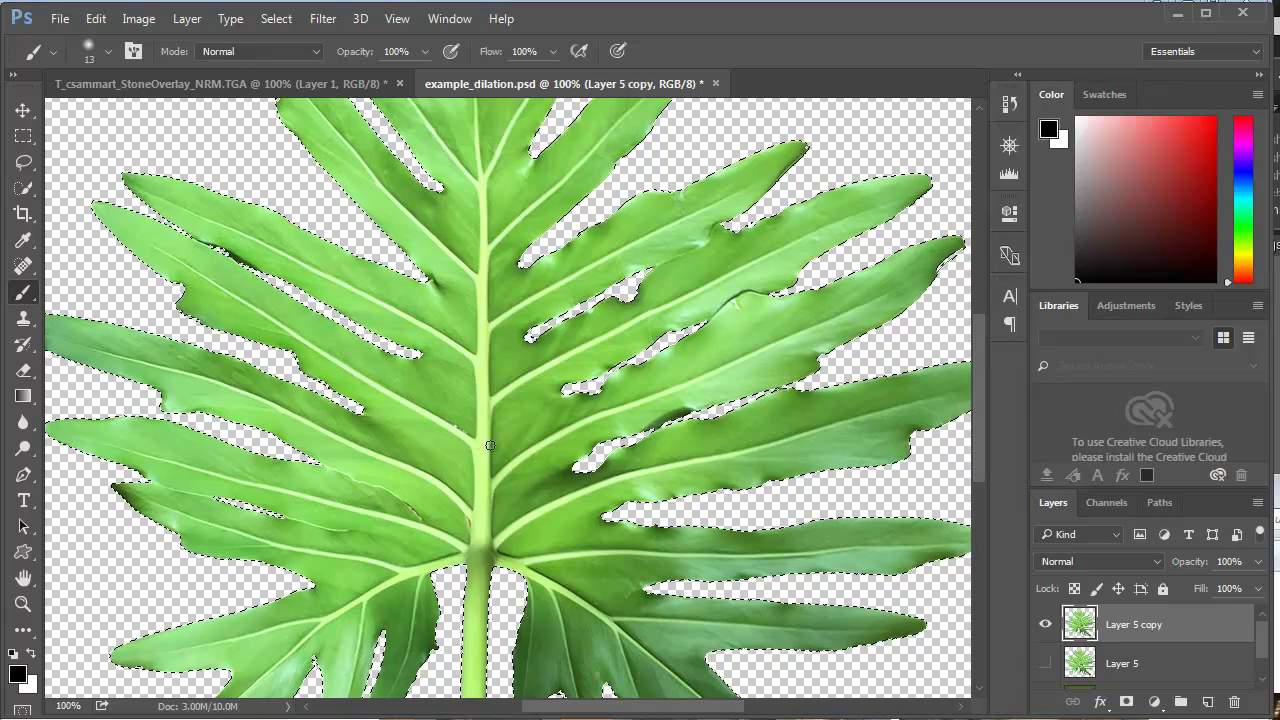
click(280, 18)
mouse_move(331, 277)
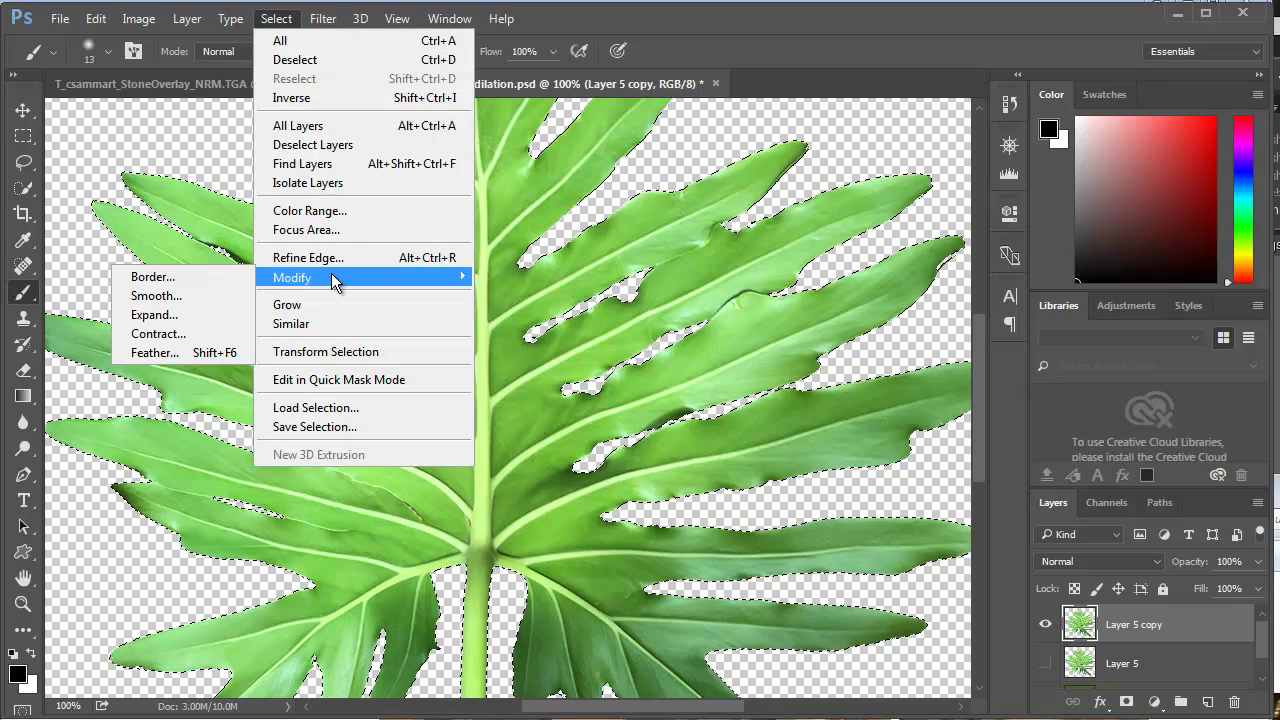
click(190, 334)
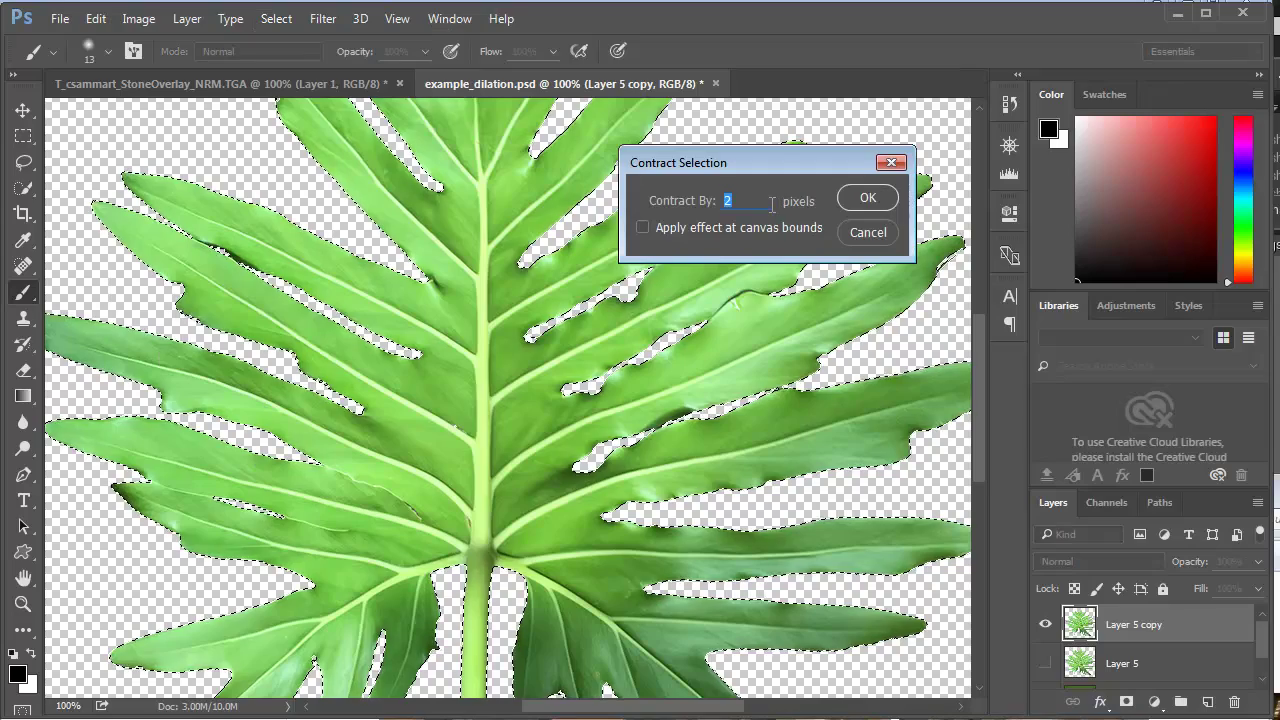
key(Return)
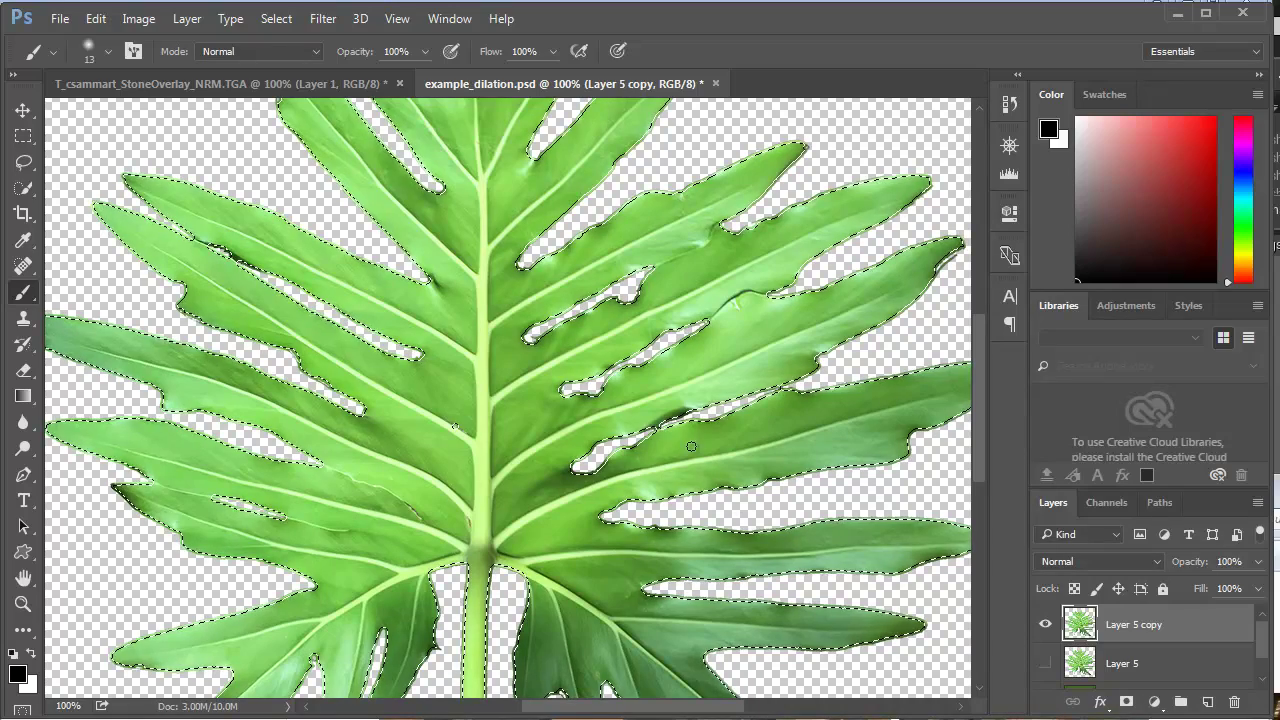
Step: Invert the contracted selection, then compare Layer 5 and Layer 5 copy by toggling their visibility
click(276, 19)
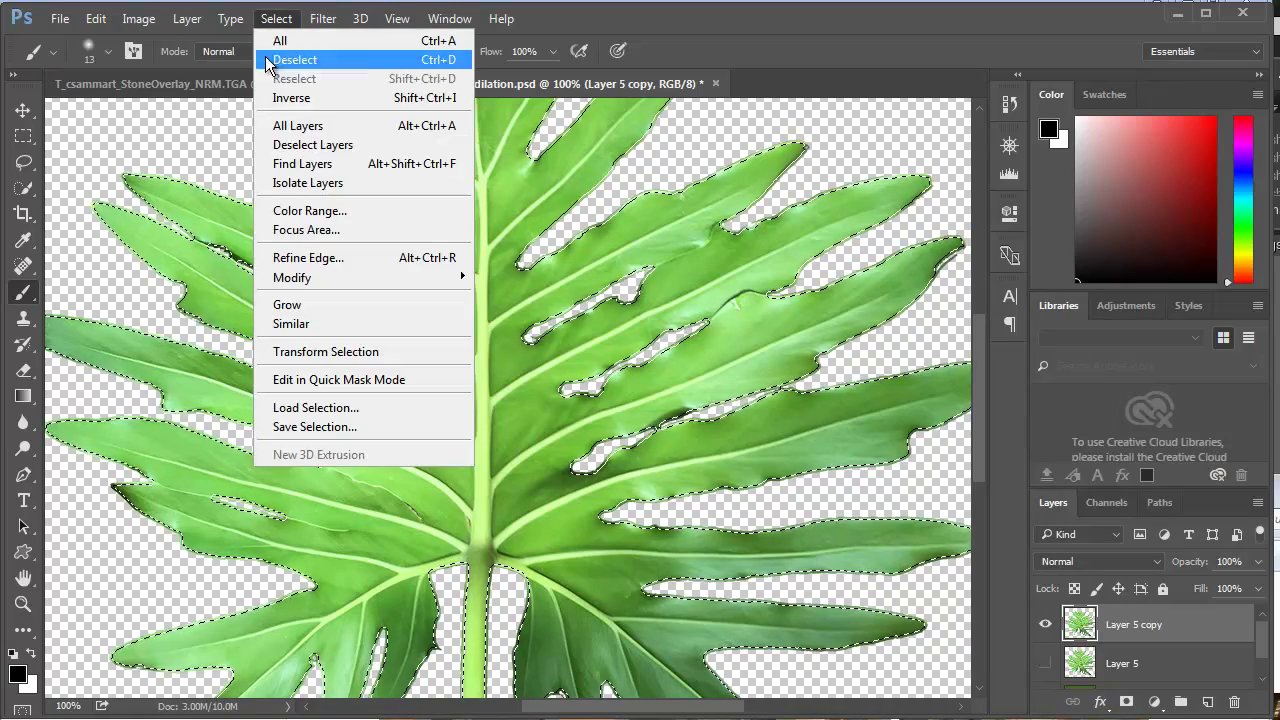
click(455, 100)
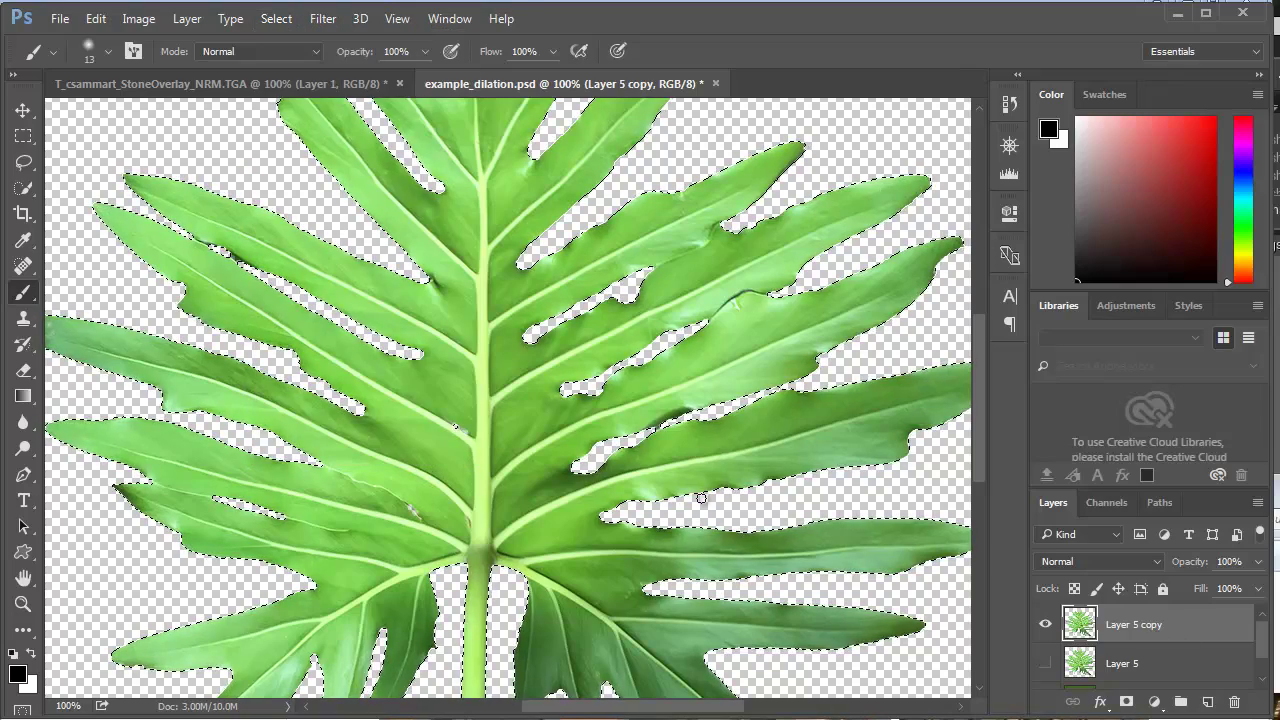
click(1045, 663)
click(1045, 624)
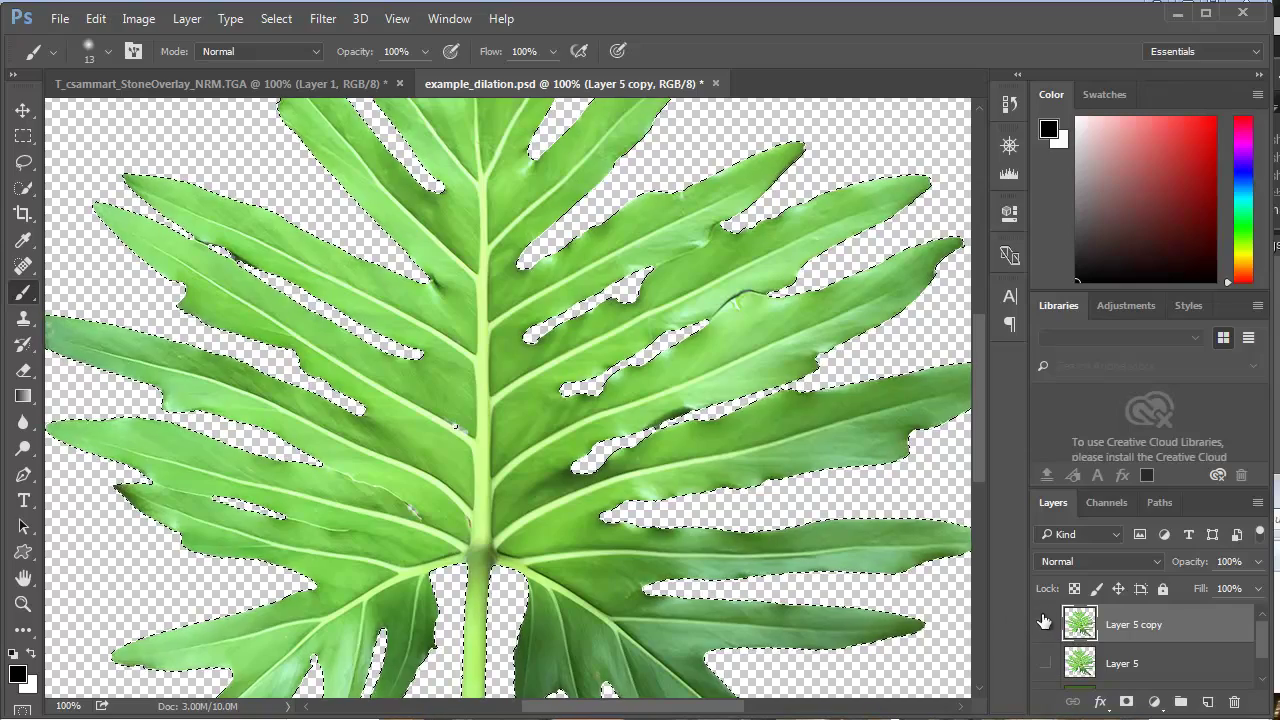
click(1046, 663)
click(1046, 663)
click(1046, 663)
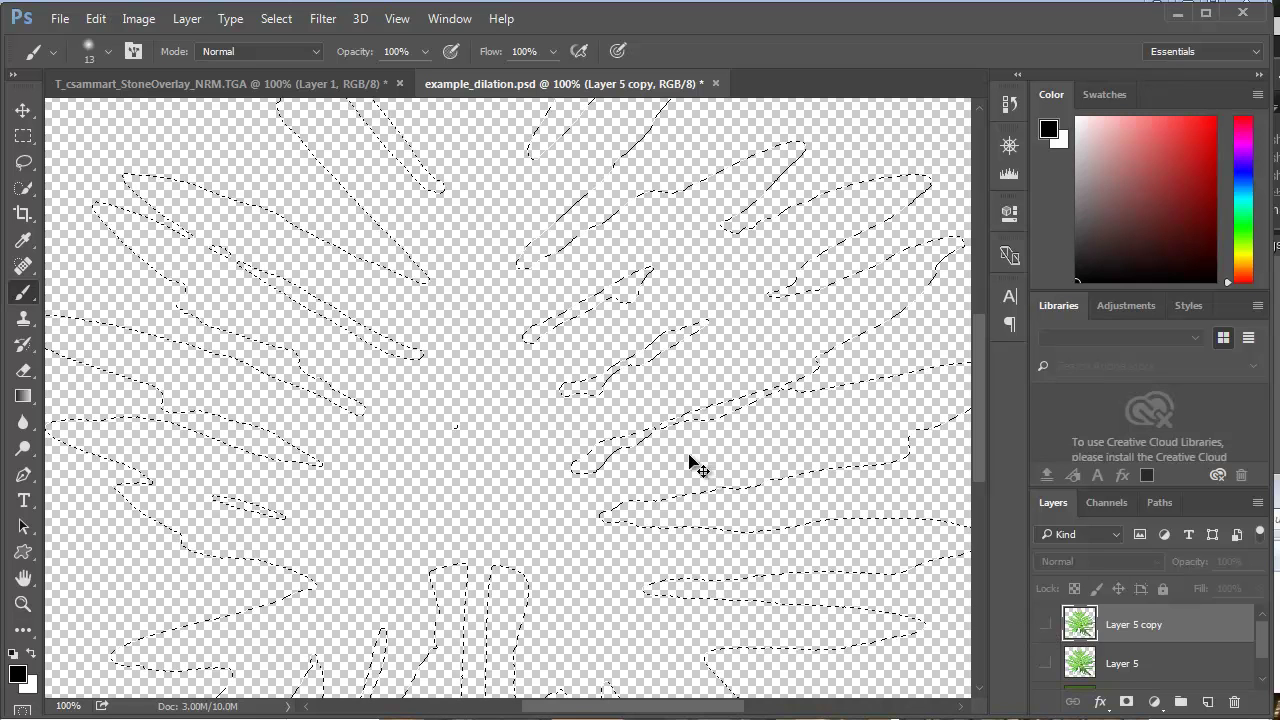
Step: Deselect everything and make Layer 5 copy visible again
key(ctrl+d)
click(276, 18)
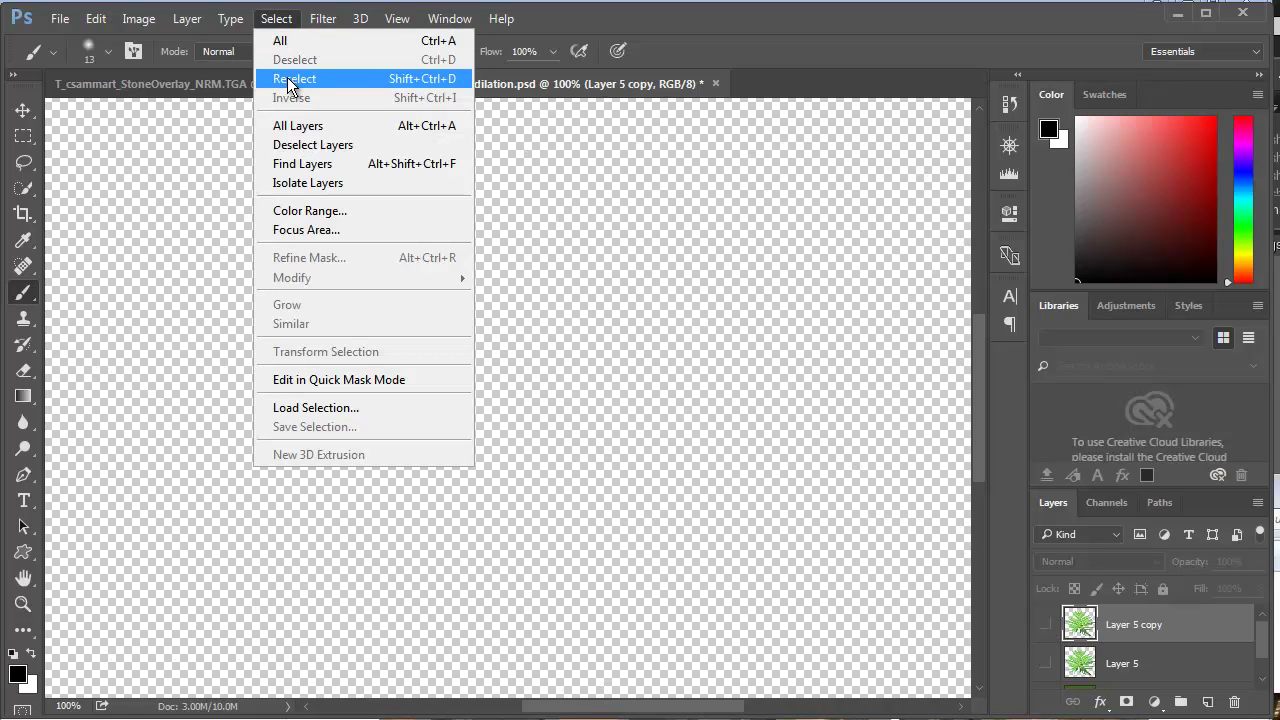
click(1043, 628)
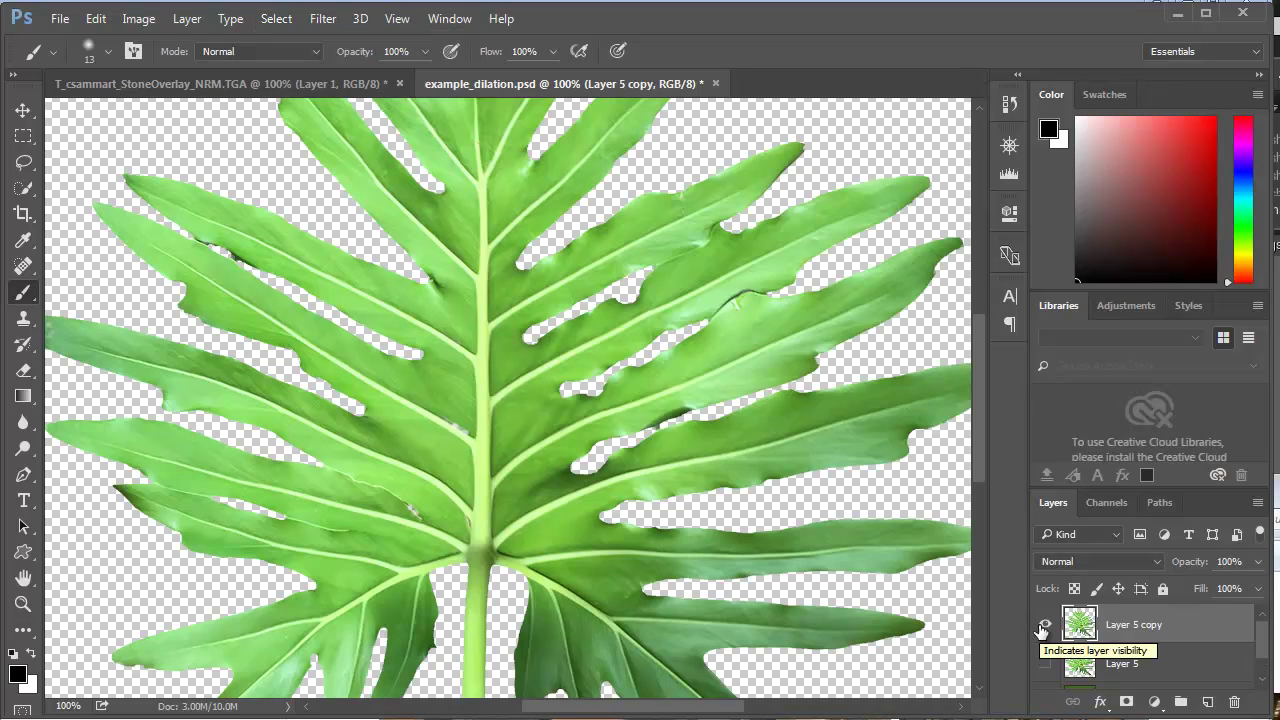
Step: Compare the leaf layers, leave only Layer 5 copy visible, and reapply xNormal Dilation to it
click(1043, 628)
click(1045, 663)
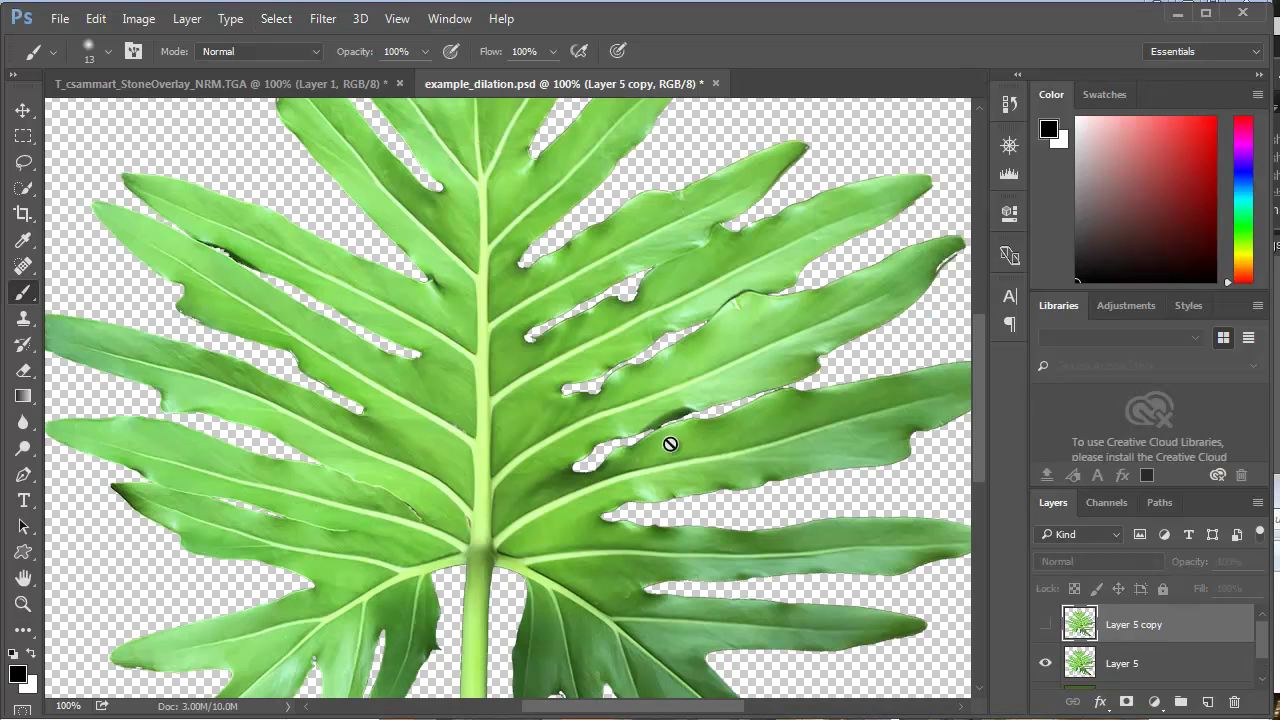
click(1045, 628)
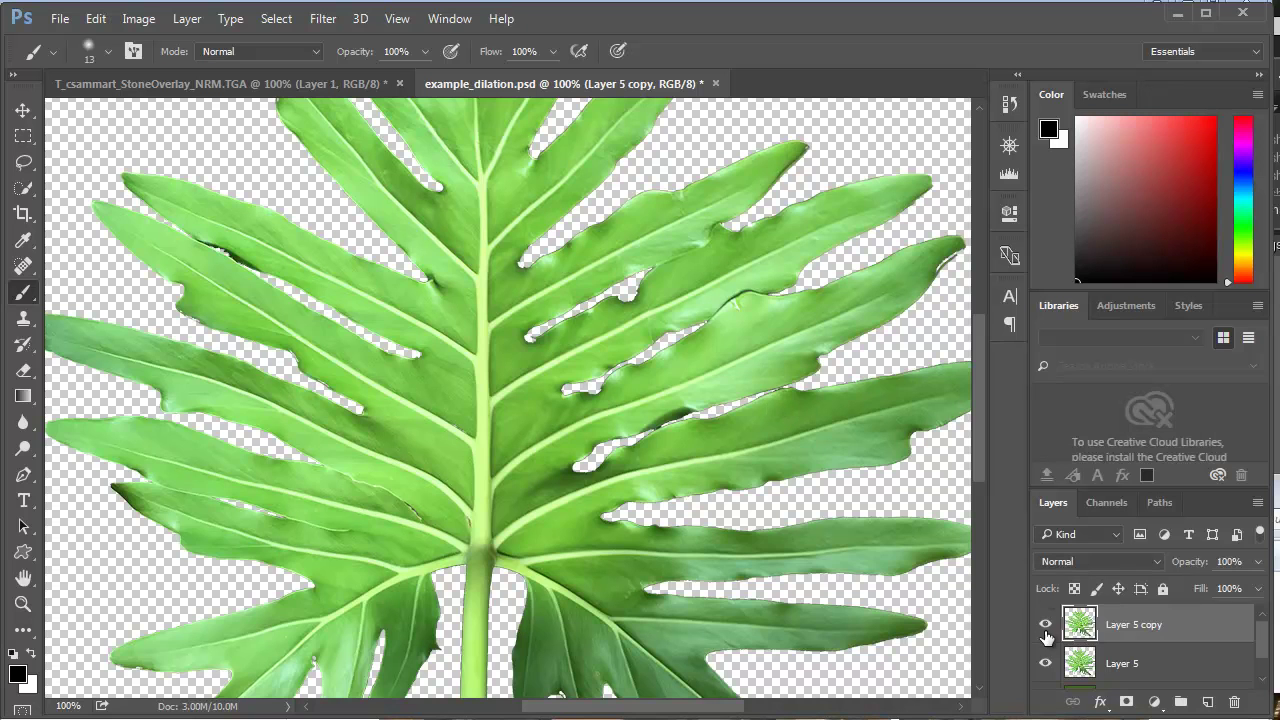
click(1045, 664)
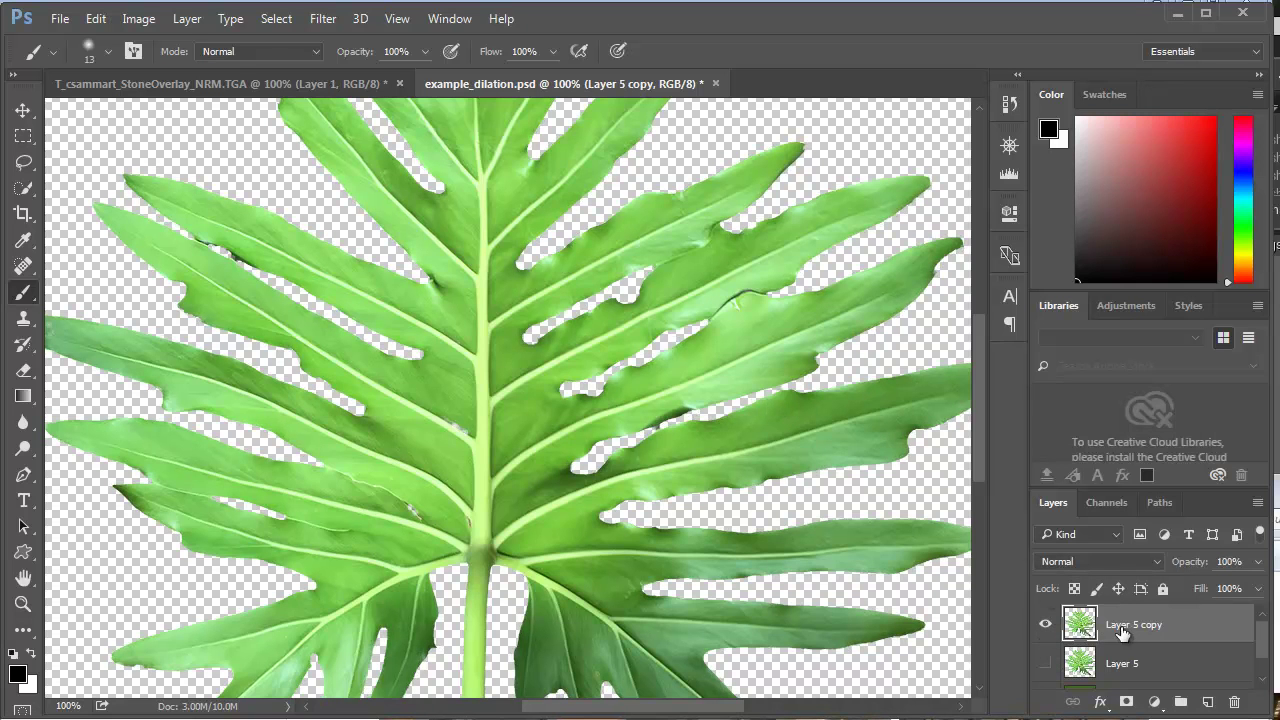
click(323, 22)
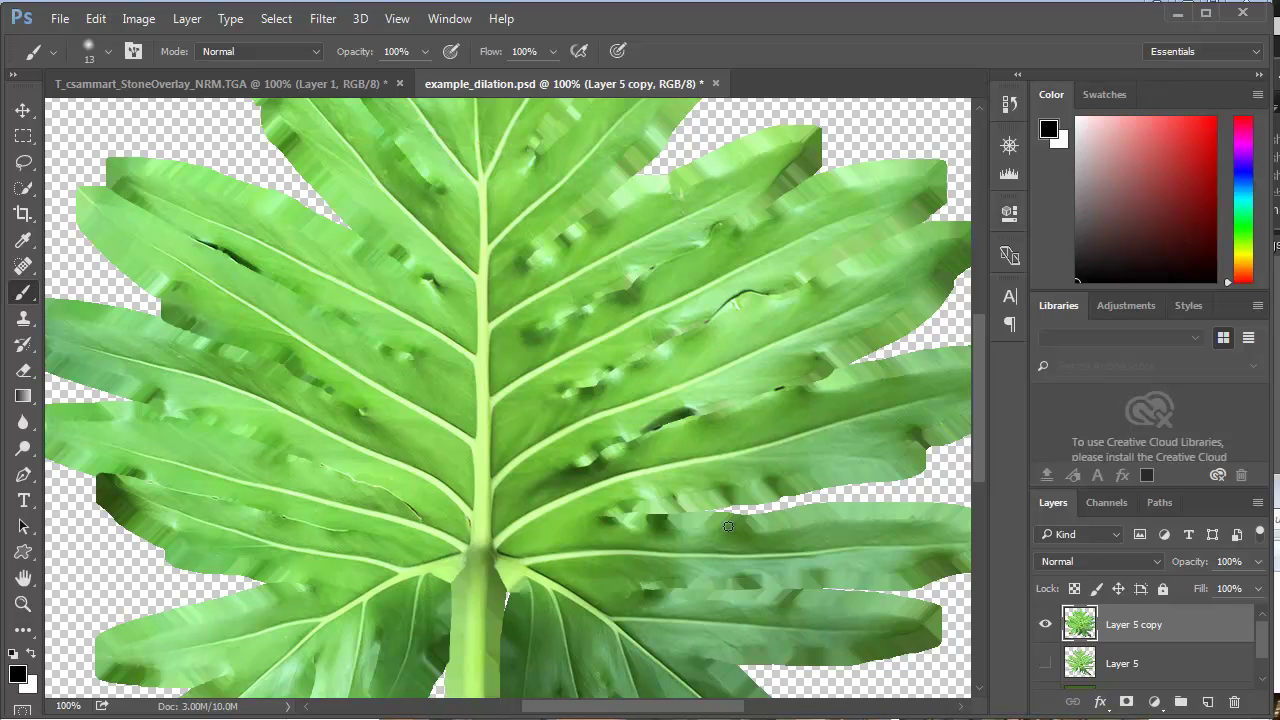
Step: Show Layer 5 and move Layer 5 copy beneath it so the clean leaf overlays the padding
click(1045, 663)
drag(1140, 630, 1130, 676)
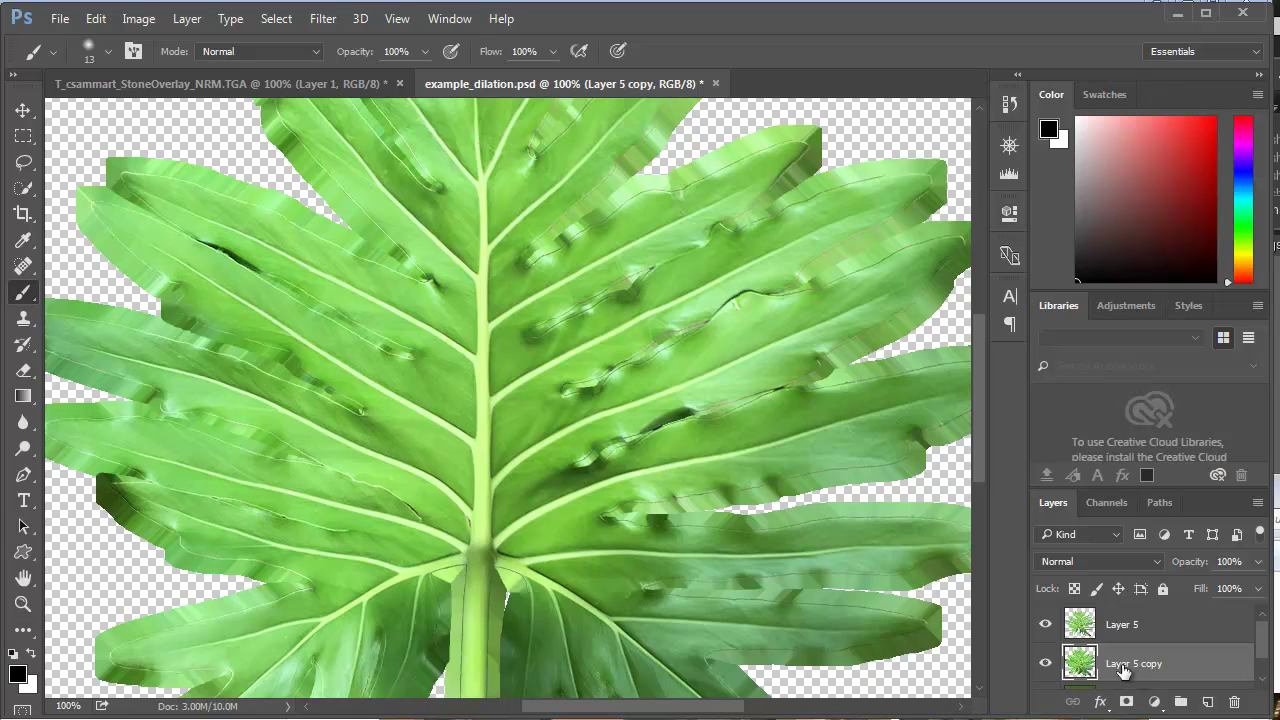
click(1046, 626)
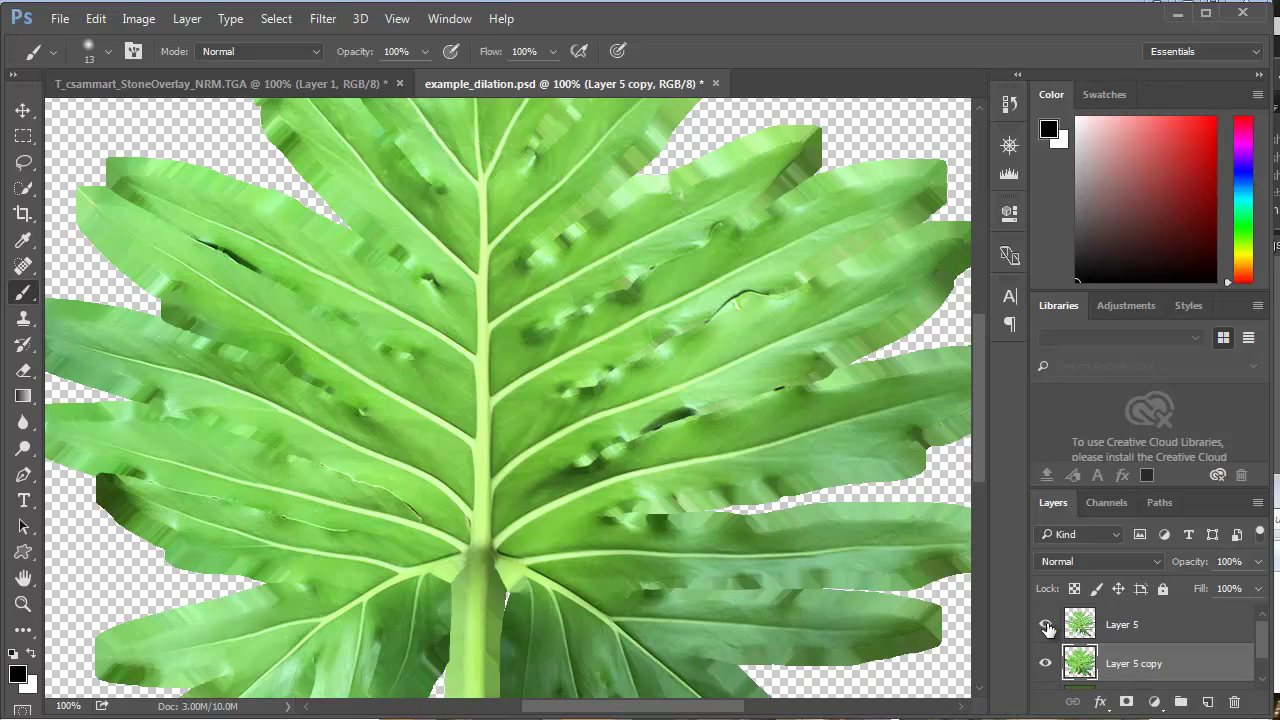
click(1046, 626)
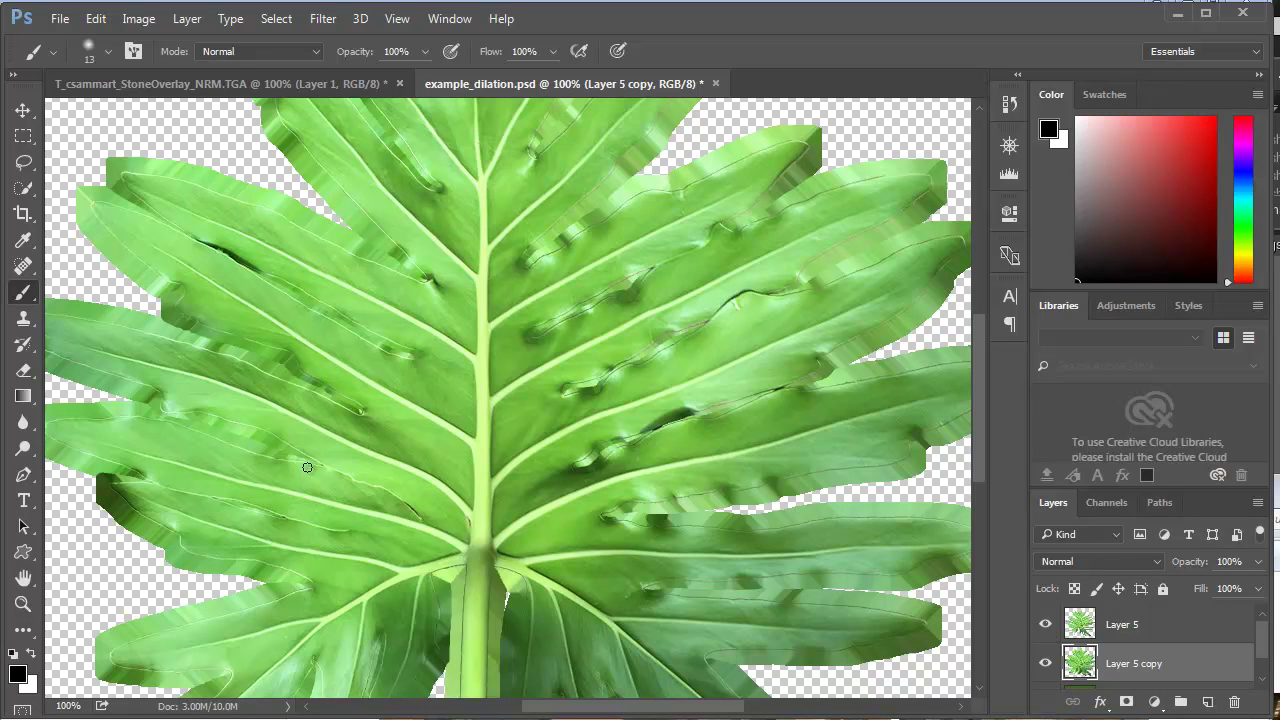